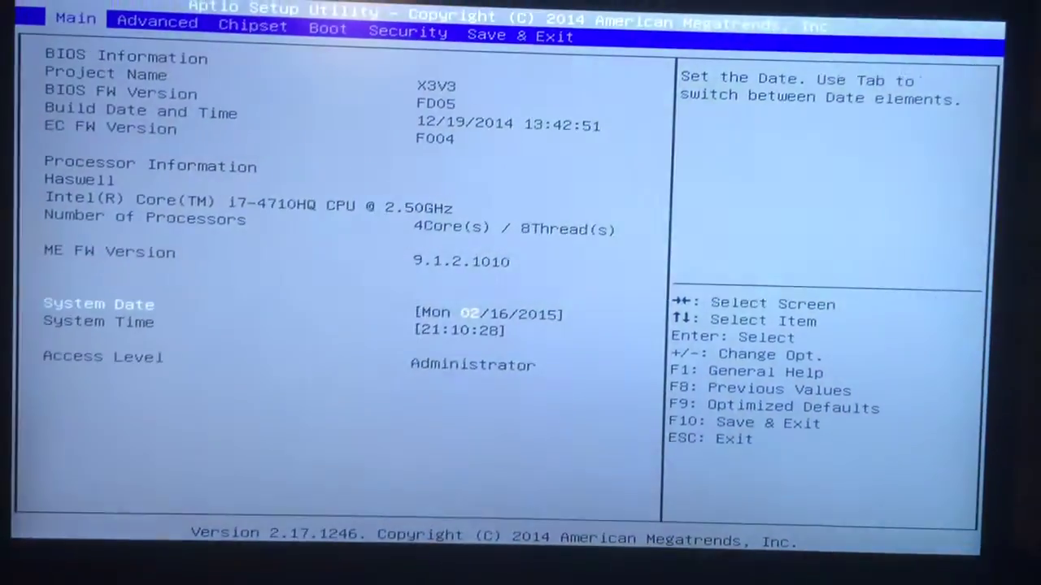
Inspect Volume1's RAID 0 details and its two SSD members, then return to Advanced
key("Right")
key("Right")
key("Right")
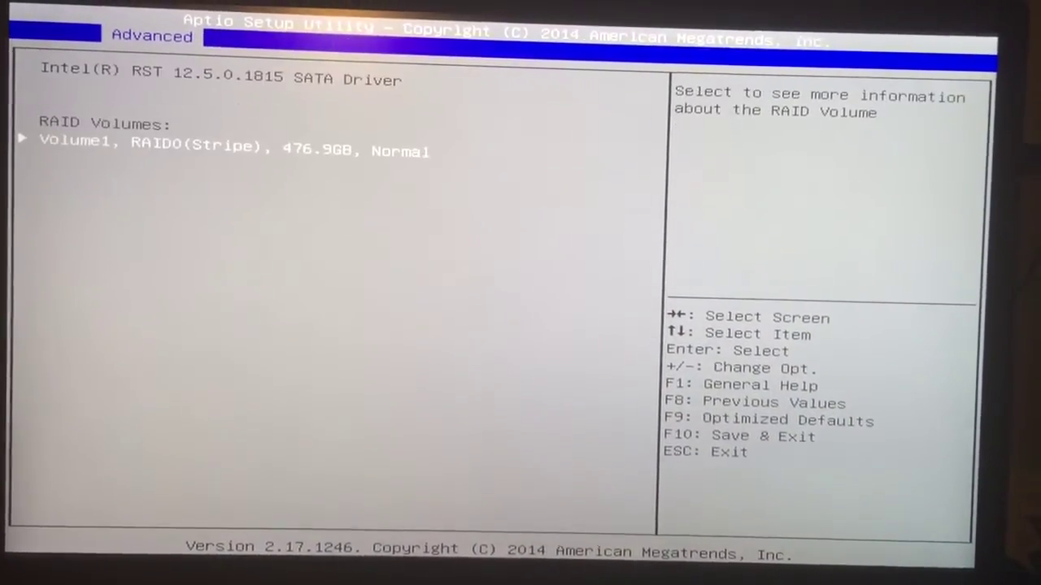
key("Return")
key("Down")
key("Down")
key("Up")
key("Up")
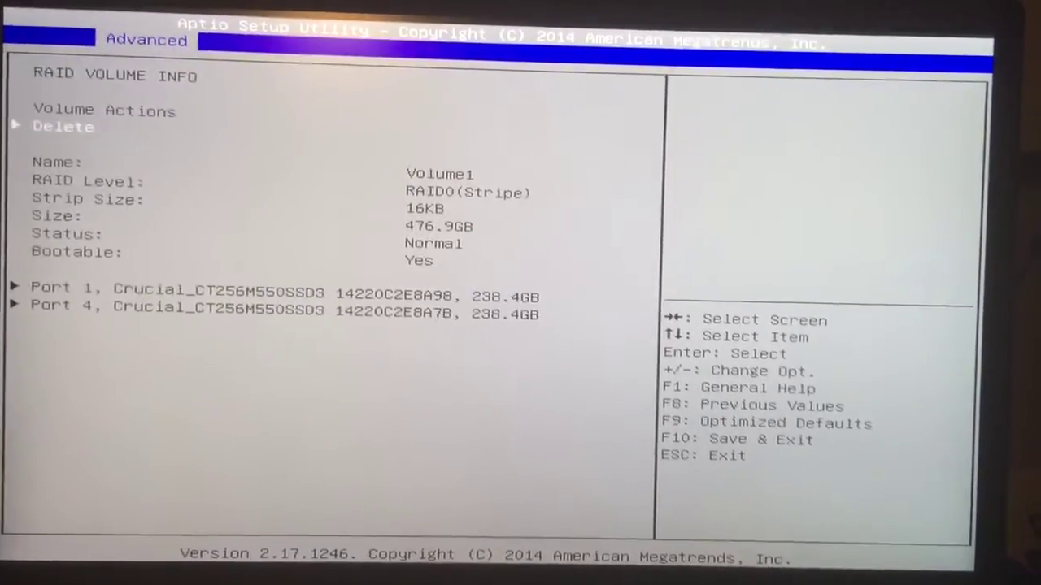
key("Escape")
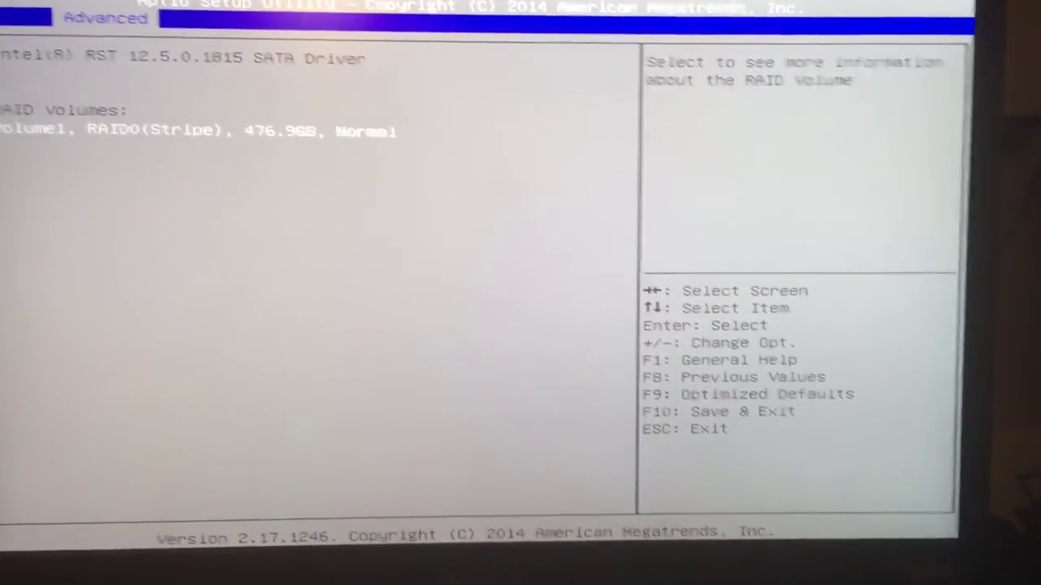
key("Escape")
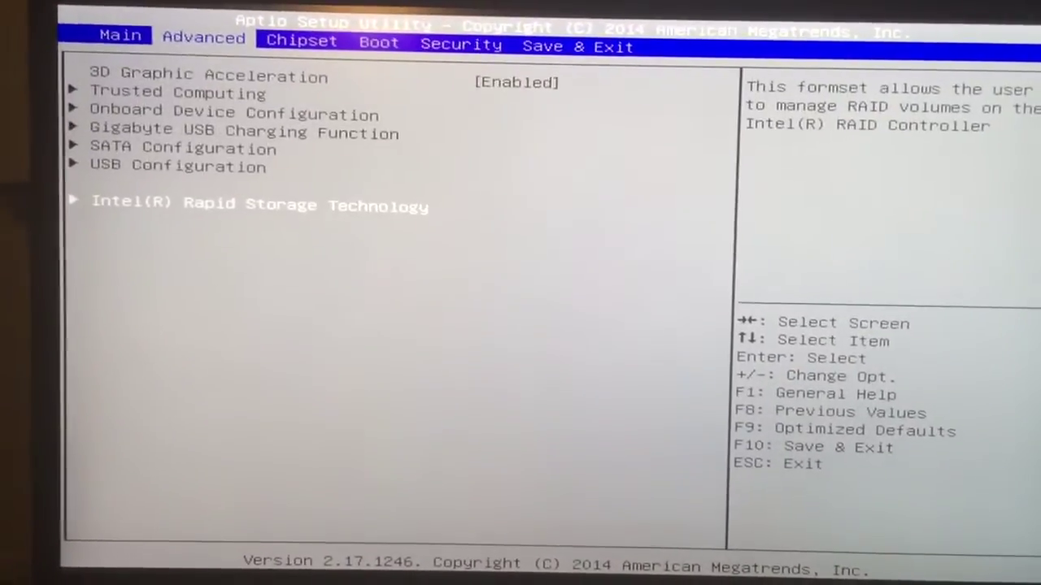
View SATA Configuration: RAID mode, Aggressive LPM Support, and Crucial 256GB drives on ports 1 and 4
key("Up")
key("Up")
key("Return")
key("Down")
key("Up")
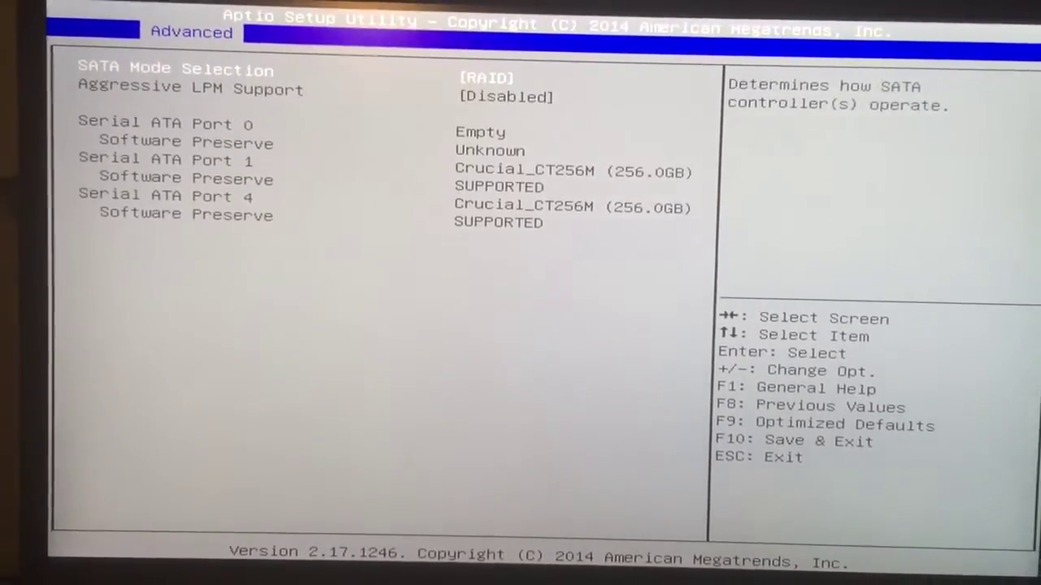
key("Down")
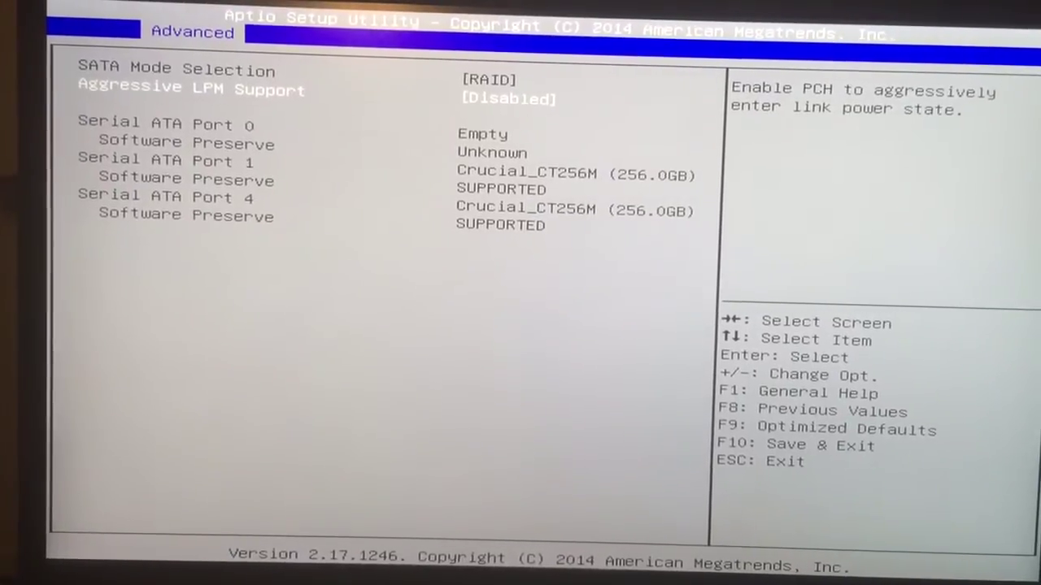